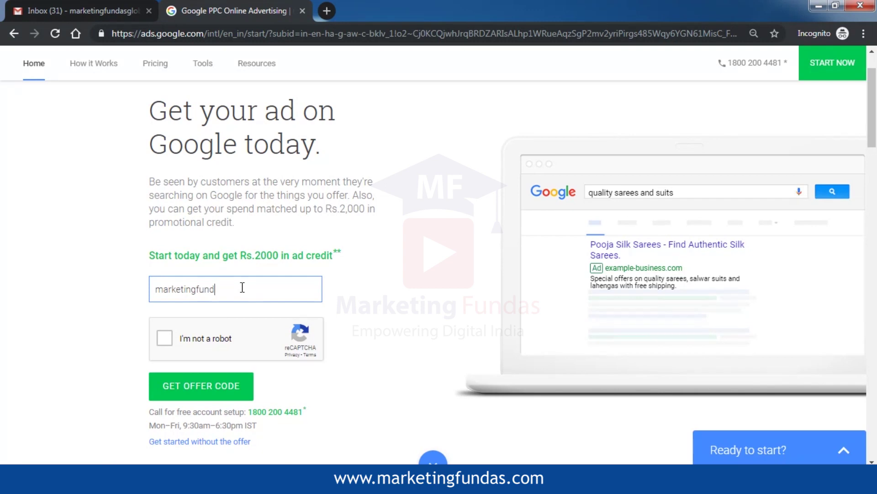
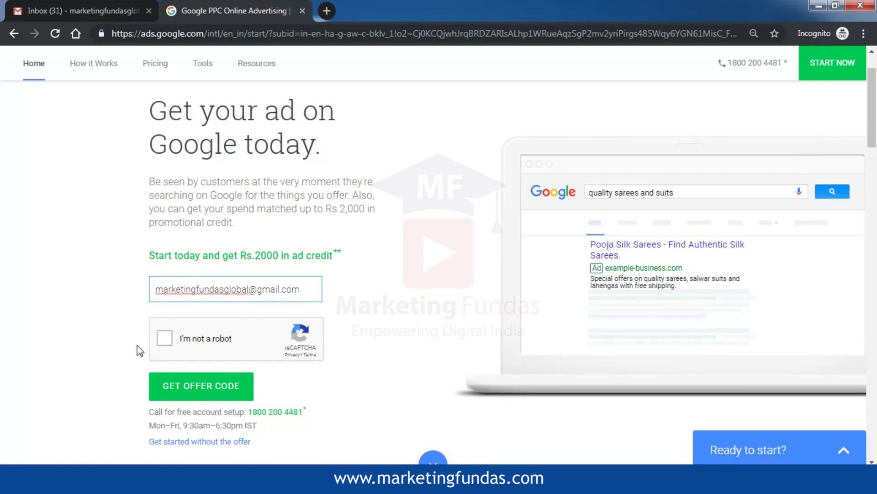
# Enter the account's Gmail address and pass reCAPTCHA by selecting the traffic-light tiles.
pyautogui.click(164, 339)
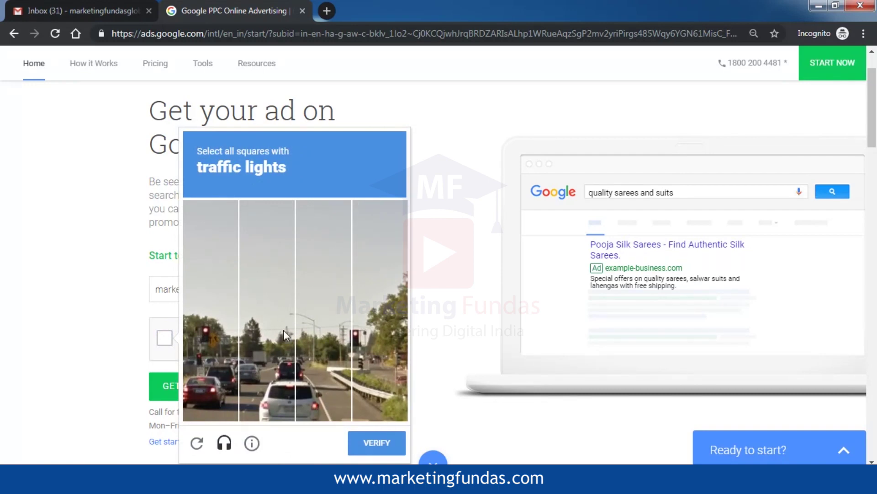
pyautogui.click(364, 337)
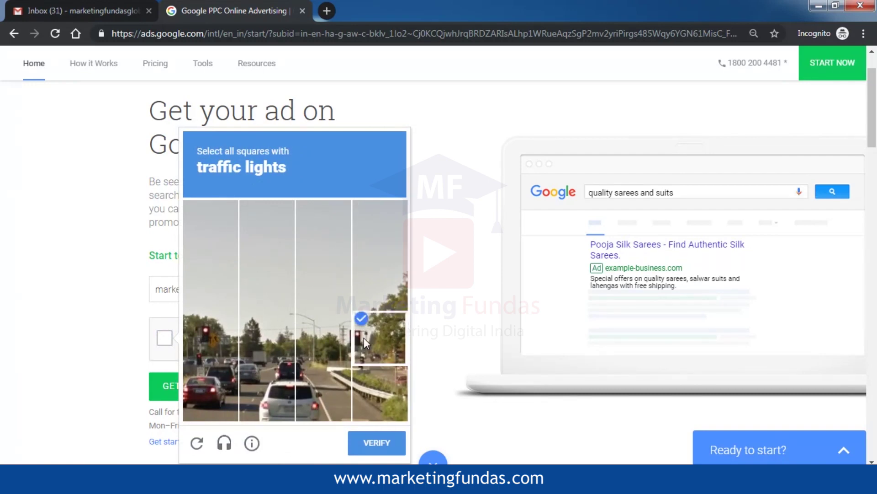
pyautogui.click(215, 332)
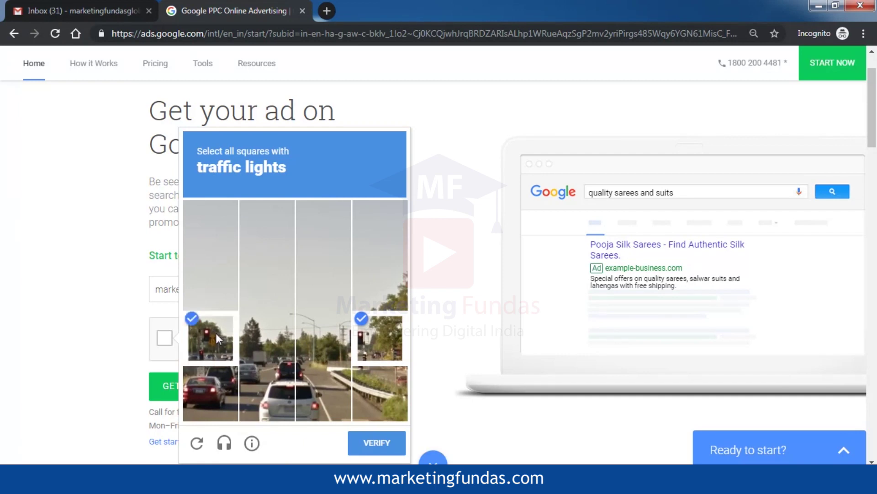
pyautogui.click(372, 444)
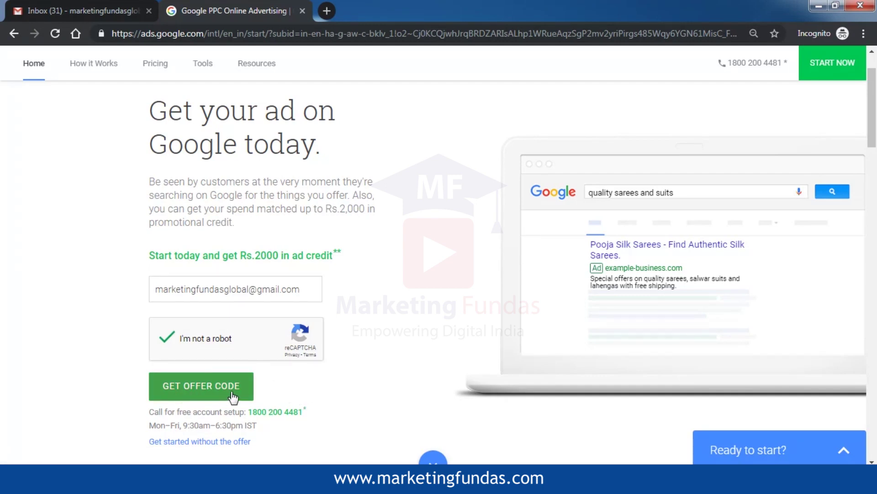
# Request the Rs.2000 offer code, then move to the Gmail inbox tab.
pyautogui.click(208, 392)
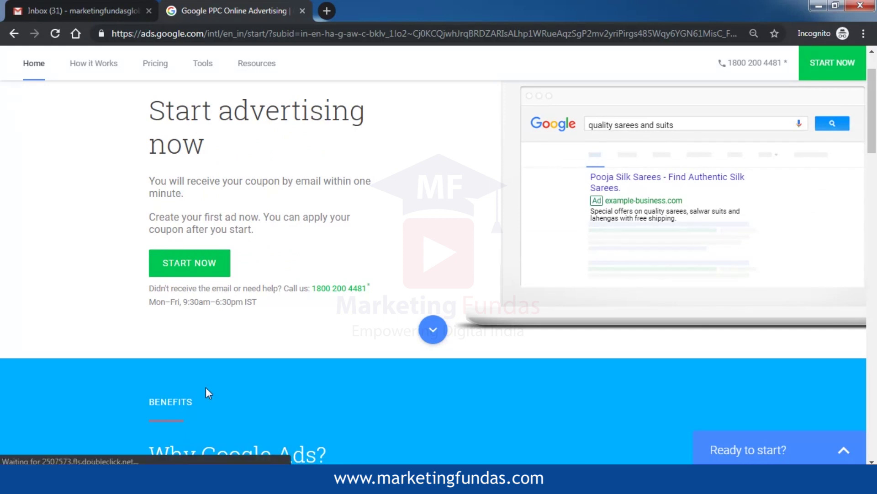
pyautogui.scroll(2, 51, 326)
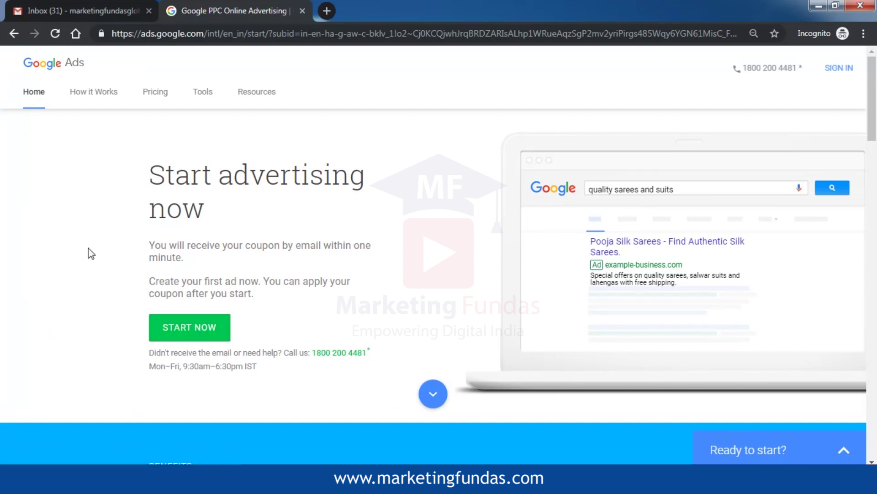
pyautogui.click(87, 12)
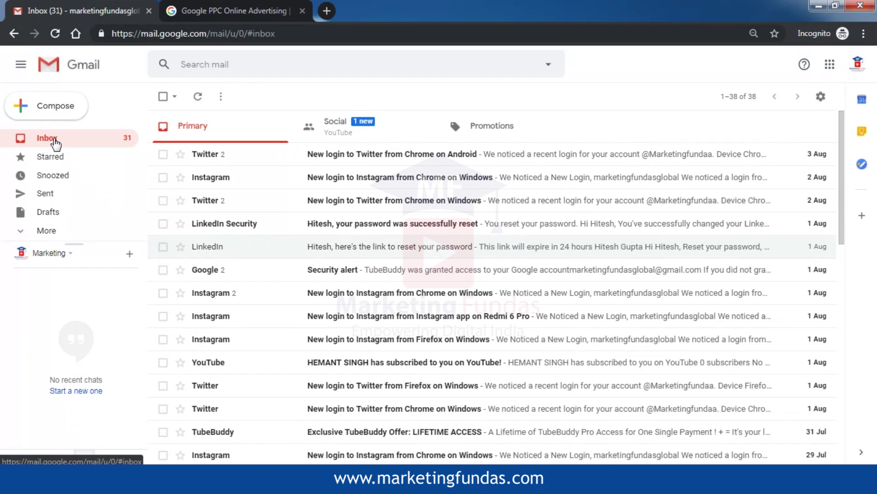
# Reload the Gmail inbox to check for the coupon, then return to the Google PPC tab.
pyautogui.click(55, 34)
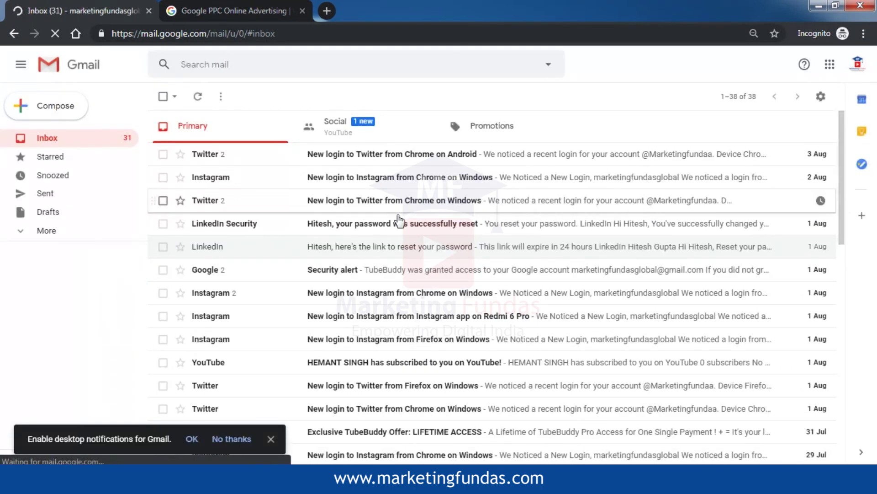
pyautogui.click(258, 9)
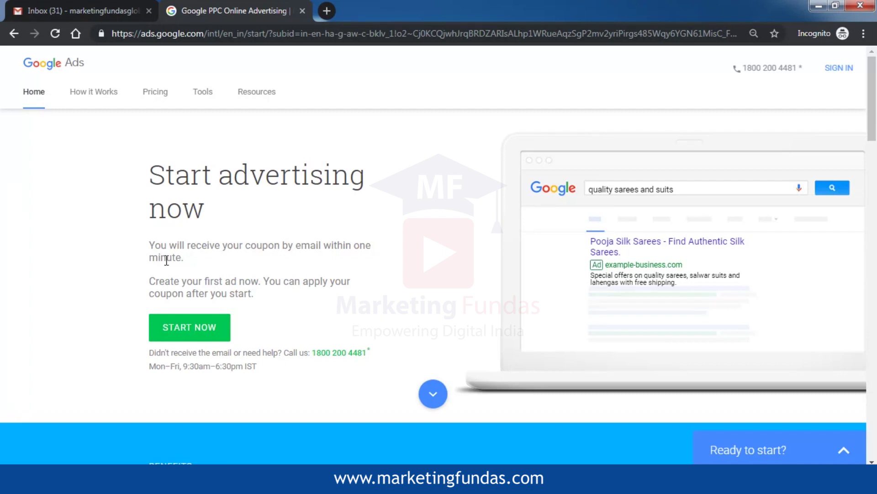
# Start Google Ads sign-up and take the 'Experienced with Google Ads?' path to the goal page.
pyautogui.click(183, 337)
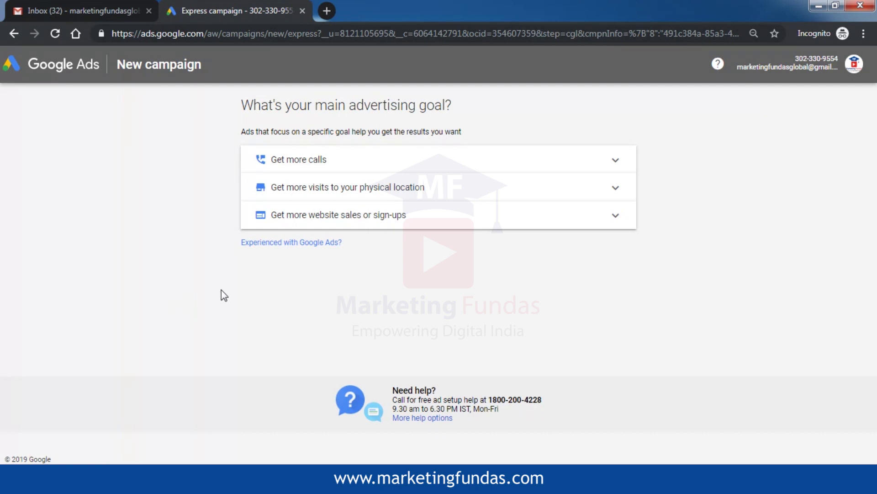
pyautogui.click(306, 247)
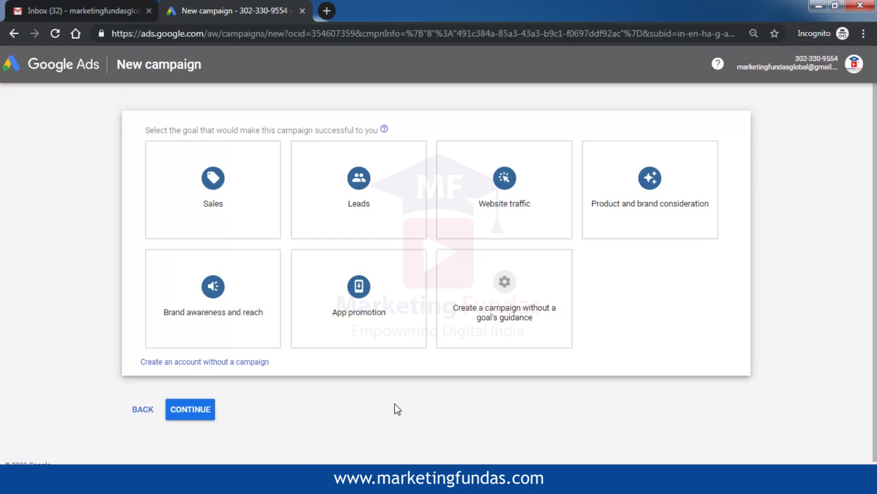
# Choose 'Create an account without a campaign' in the expert setup.
pyautogui.click(206, 362)
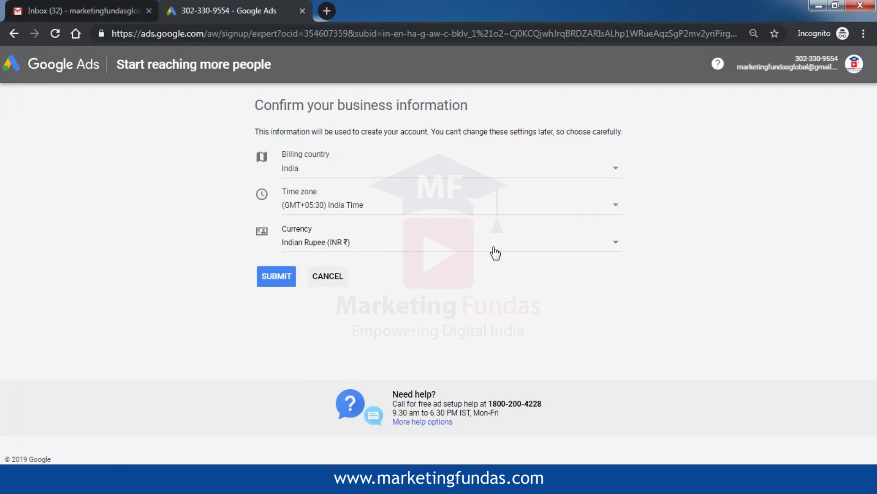
# Submit the business information, open the new account's overview, and return to the Gmail inbox.
pyautogui.click(280, 282)
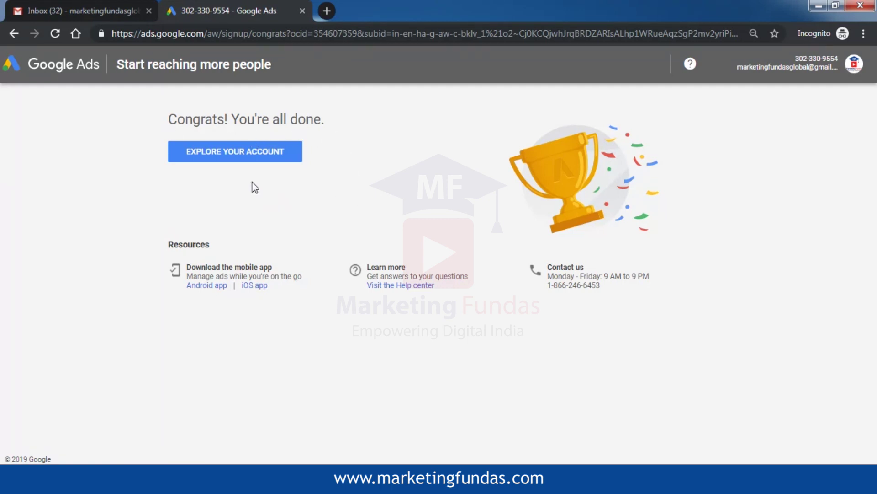
pyautogui.click(250, 158)
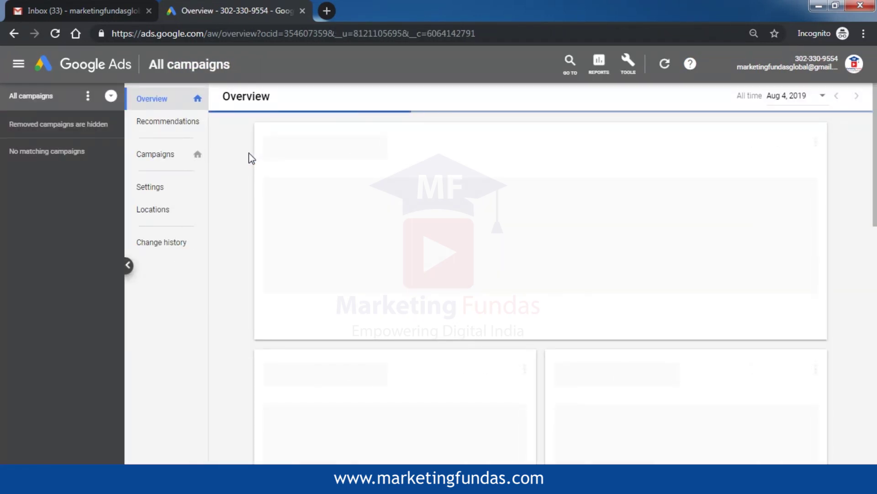
pyautogui.click(129, 268)
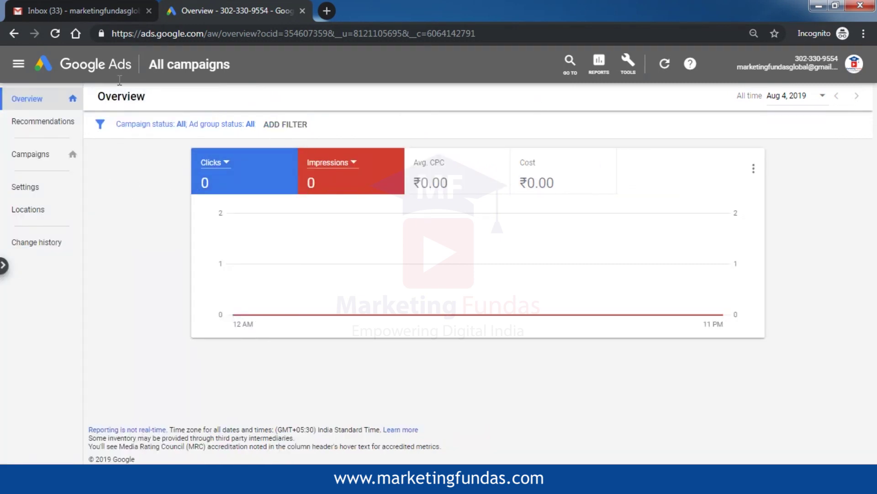
pyautogui.click(104, 7)
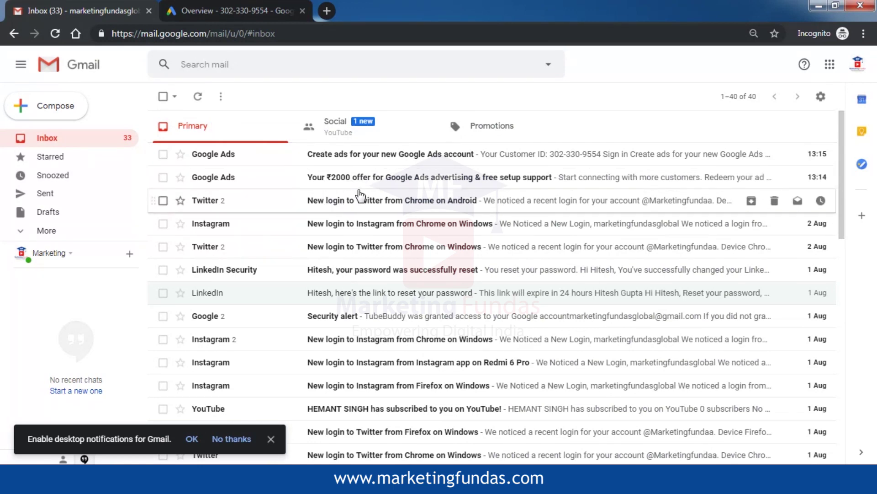
# Open the ₹2000 Google Ads offer email and select its offer code.
pyautogui.click(415, 182)
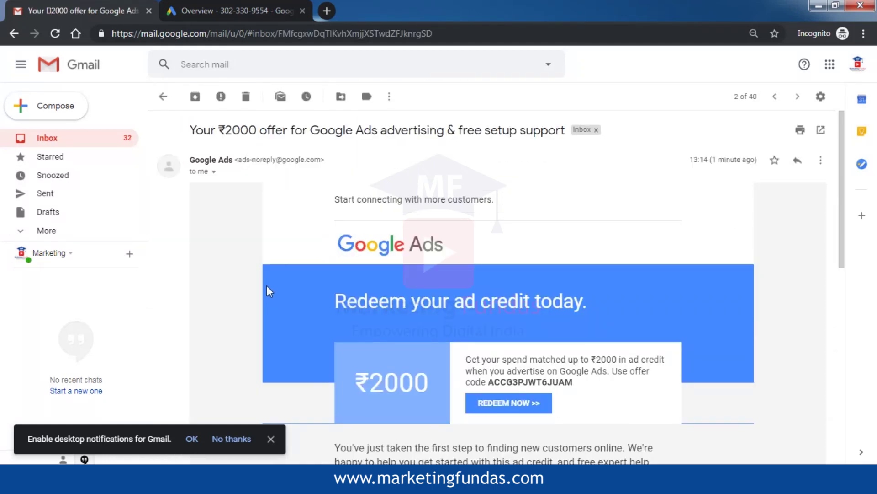
pyautogui.scroll(-2, 267, 286)
pyautogui.scroll(-2, 270, 274)
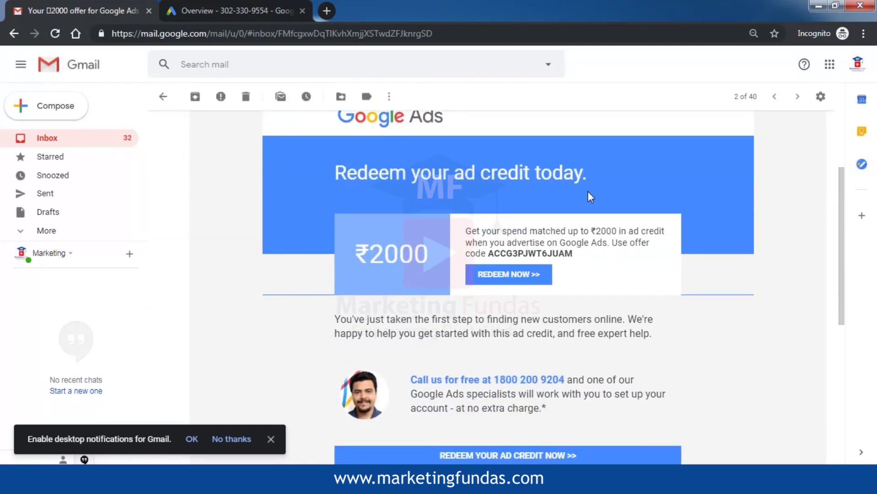
pyautogui.scroll(-2, 593, 190)
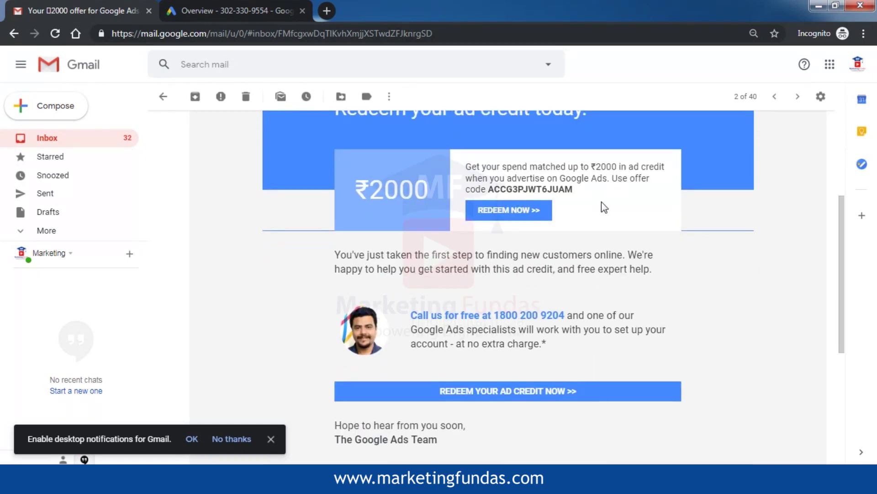
pyautogui.moveTo(574, 190); pyautogui.dragTo(491, 192)
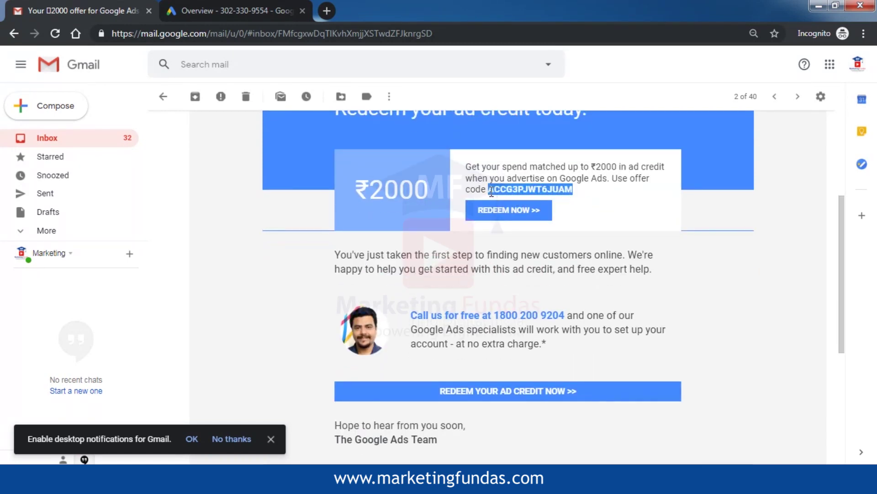
pyautogui.moveTo(491, 192); pyautogui.dragTo(492, 192)
# Open Billing & payments in Google Ads from Tools > Setup.
pyautogui.click(235, 10)
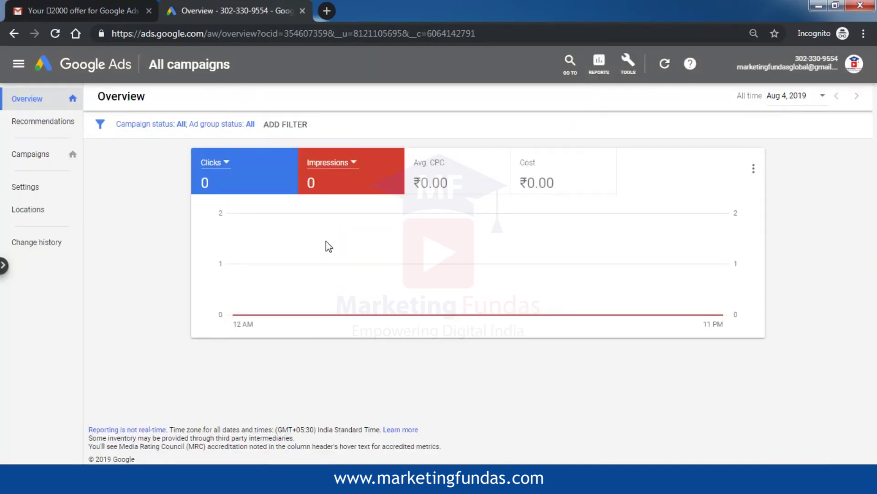
pyautogui.click(628, 64)
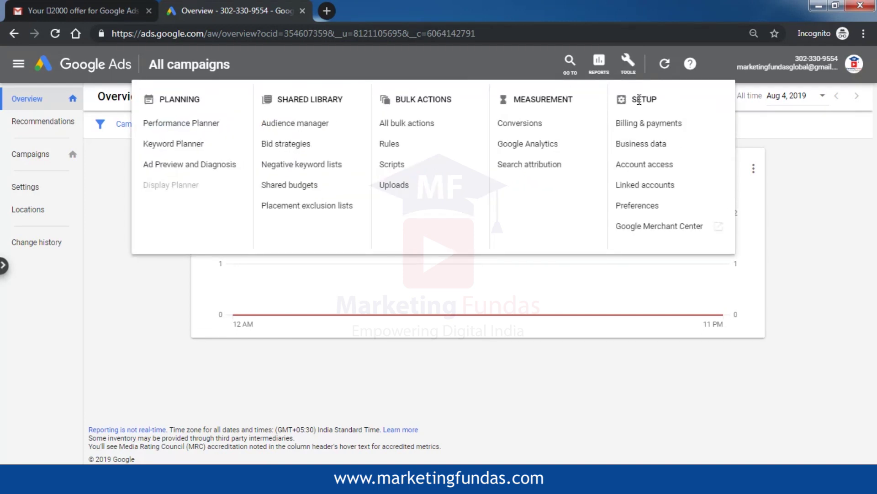
pyautogui.click(660, 128)
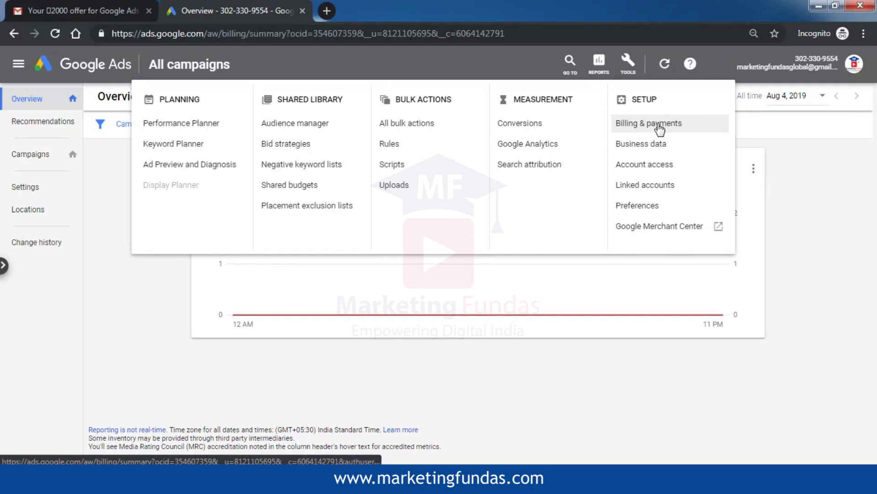
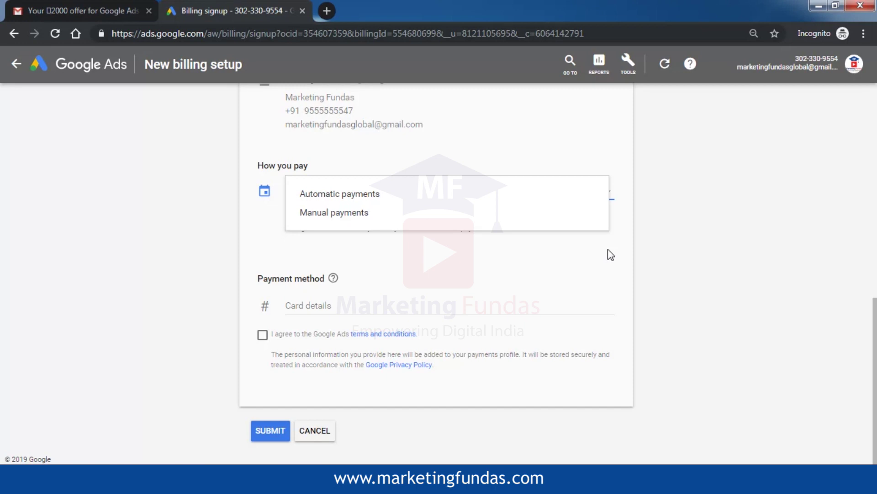
# Choose Manual payments in the How you pay dropdown.
pyautogui.click(358, 218)
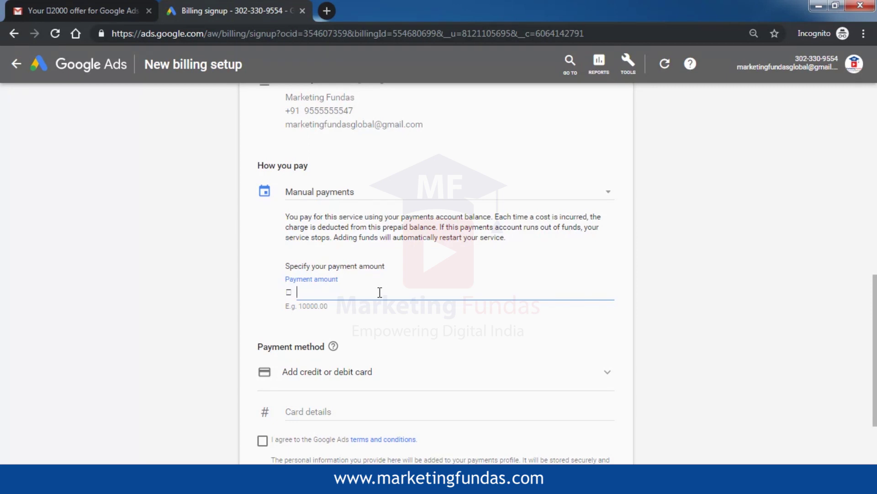
# Enter a ₹500 payment amount, keep Add credit or debit card, and accept the terms.
pyautogui.write('500')
pyautogui.scroll(-1, 388, 279)
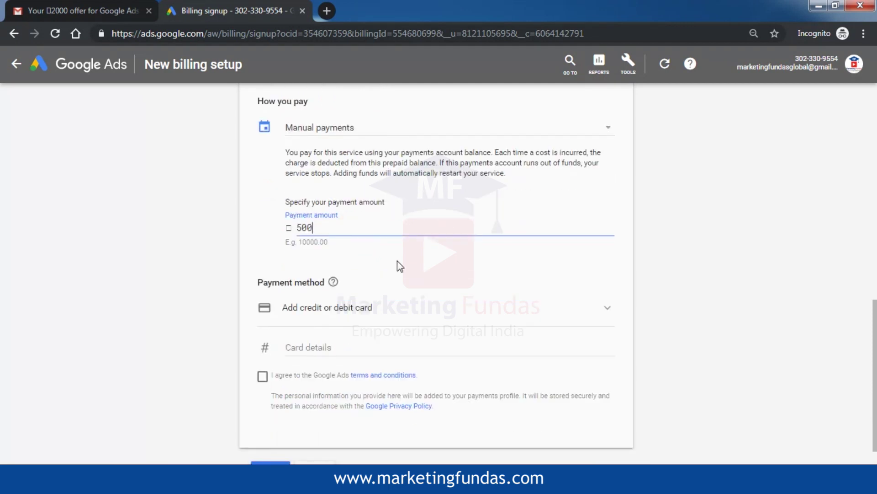
pyautogui.scroll(-1, 397, 260)
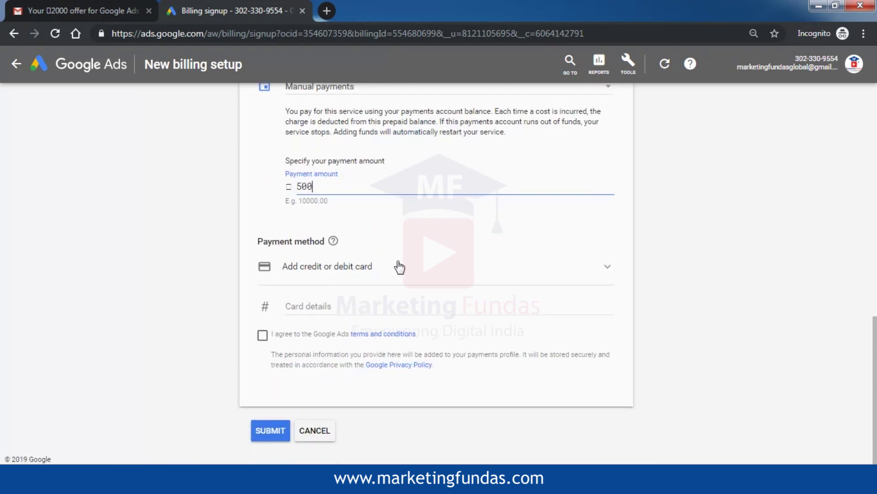
pyautogui.click(608, 273)
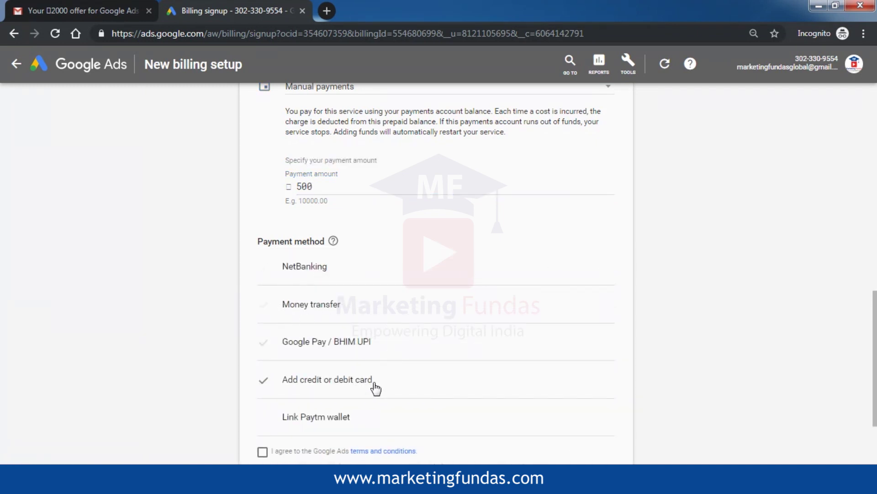
pyautogui.scroll(-3, 380, 315)
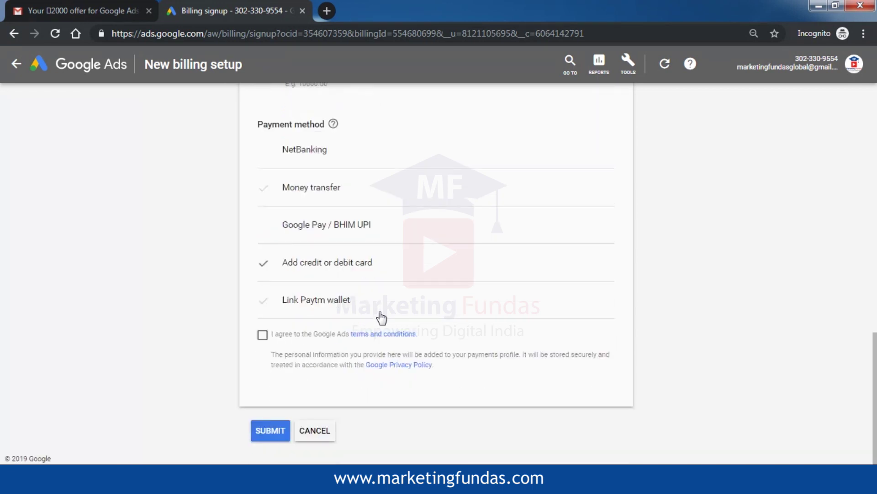
pyautogui.scroll(2, 382, 317)
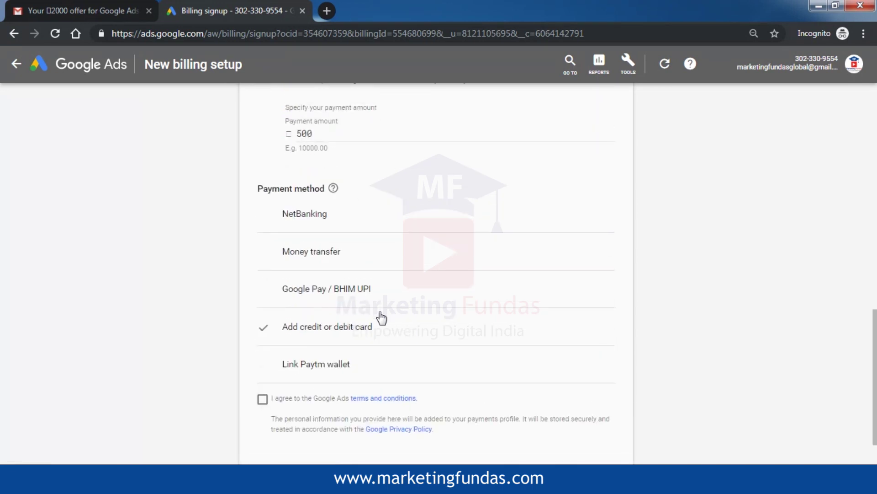
pyautogui.click(263, 400)
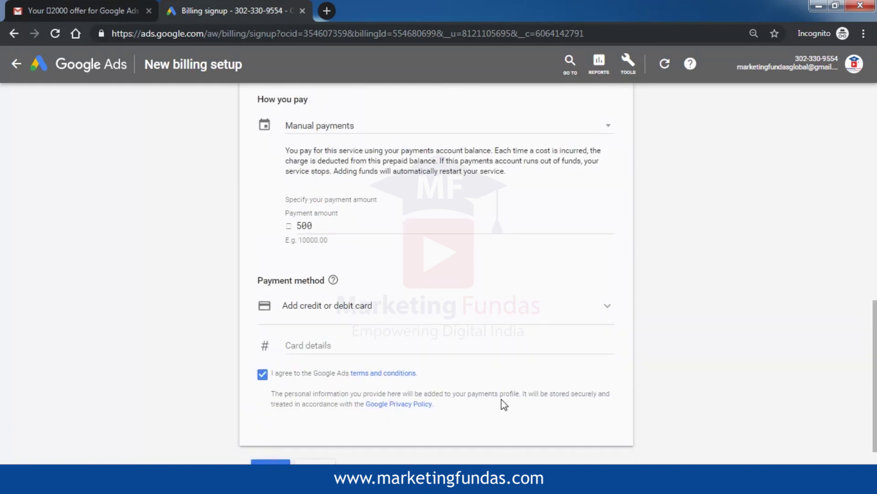
pyautogui.scroll(-1, 501, 399)
# Enter the card number, MM/YY expiry date and CVC in the card details.
pyautogui.click(443, 310)
pyautogui.scroll(1, 443, 309)
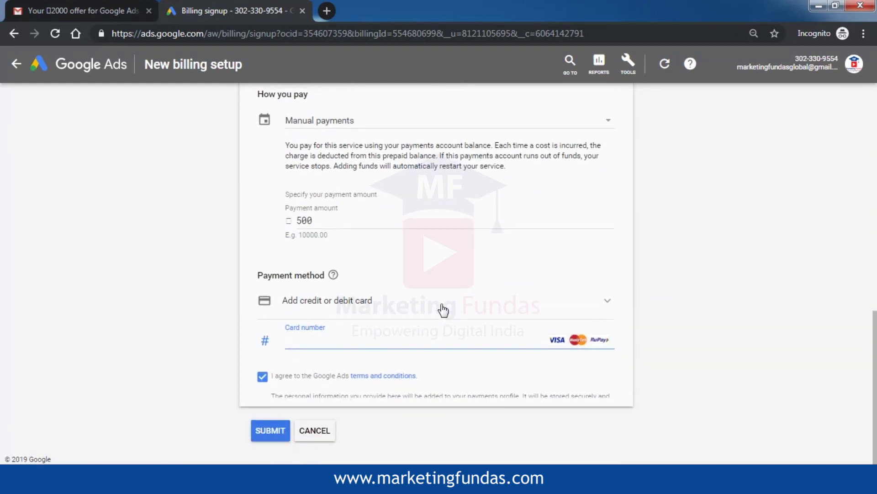
pyautogui.click(460, 339)
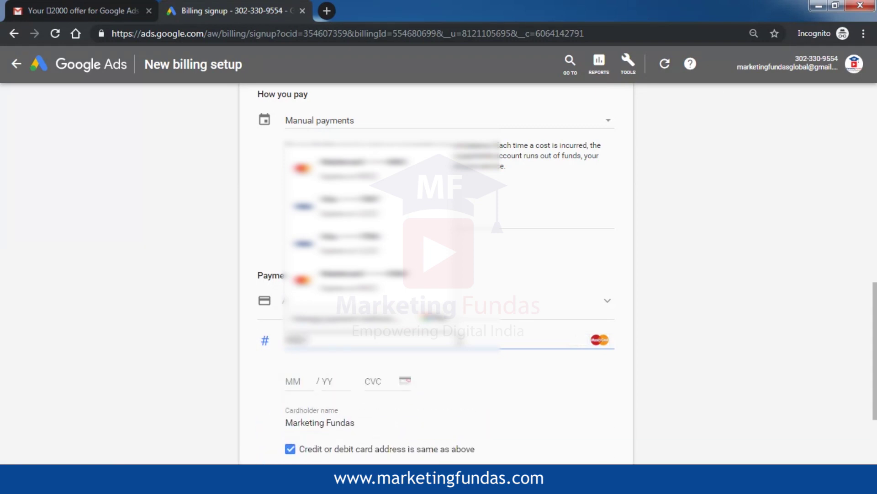
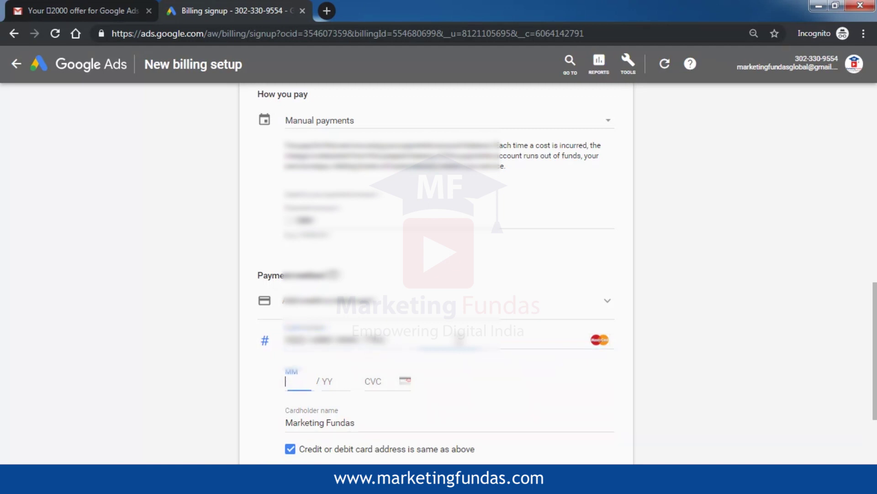
pyautogui.scroll(-2, 439, 275)
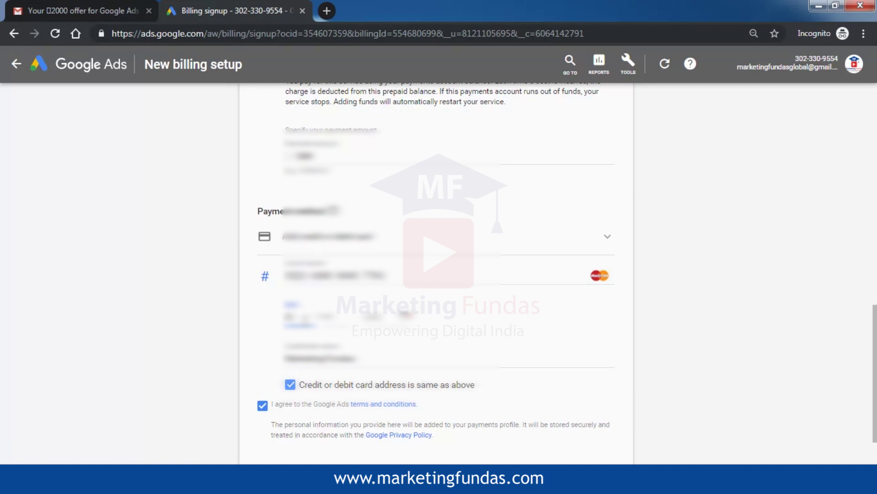
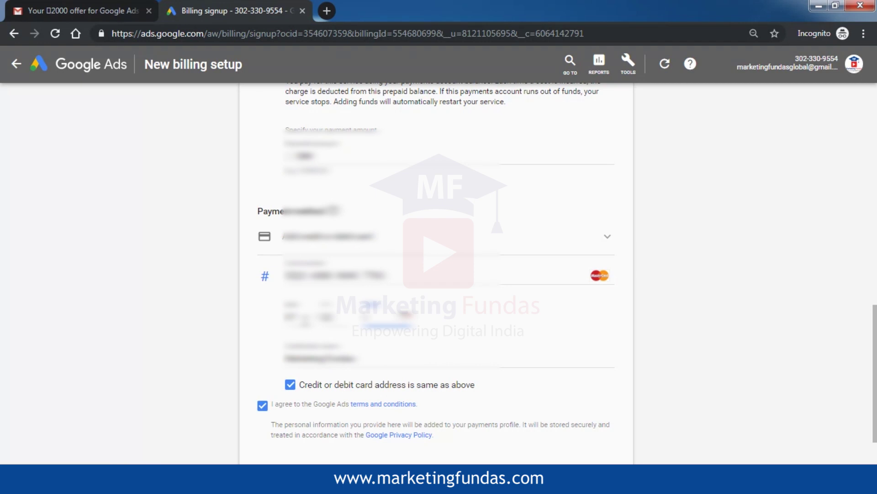
pyautogui.scroll(-2, 703, 288)
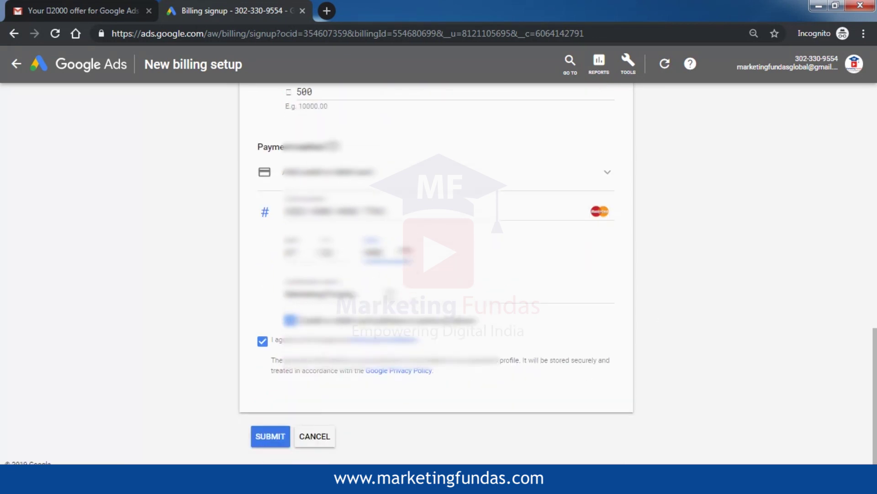
# Clear the Cardholder name field and type the cardholder's full name.
pyautogui.click(352, 295)
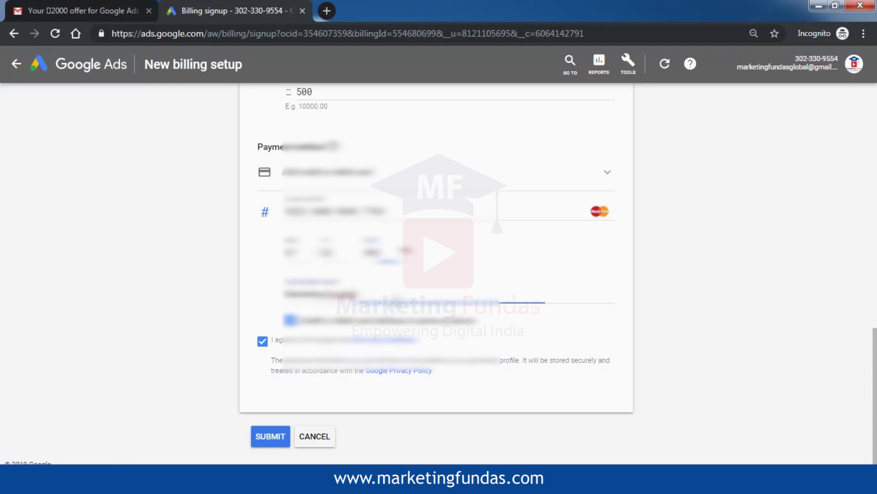
pyautogui.press('BackSpace')
pyautogui.press('BackSpace')
pyautogui.press('BackSpace')
pyautogui.press('BackSpace')
pyautogui.press('BackSpace')
pyautogui.press('BackSpace')
pyautogui.press('BackSpace')
pyautogui.press('BackSpace')
pyautogui.press('BackSpace')
pyautogui.press('BackSpace')
pyautogui.press('BackSpace')
pyautogui.press('BackSpace')
pyautogui.press('BackSpace')
pyautogui.press('BackSpace')
pyautogui.press('BackSpace')
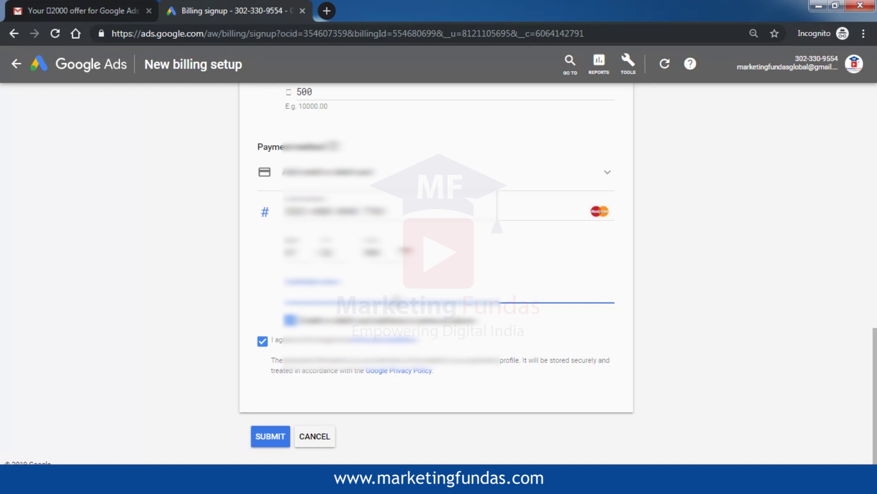
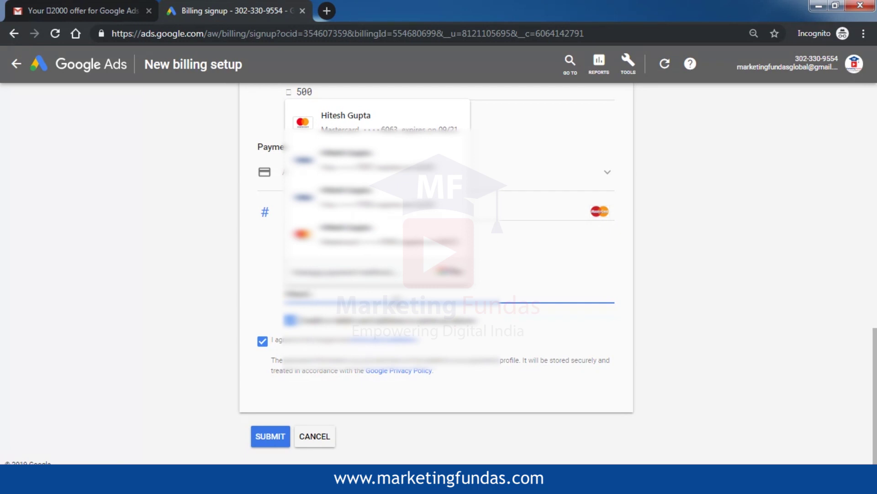
# Dismiss the saved-card suggestions and submit the billing setup form.
pyautogui.click(157, 330)
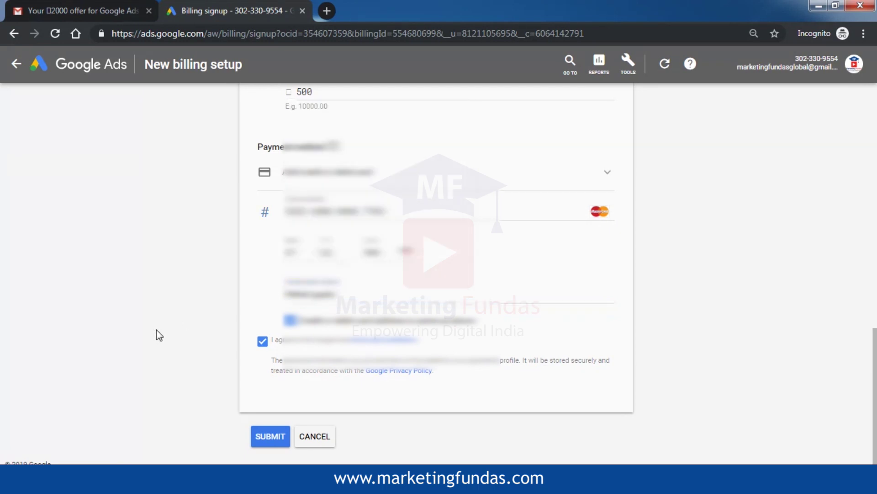
pyautogui.click(270, 442)
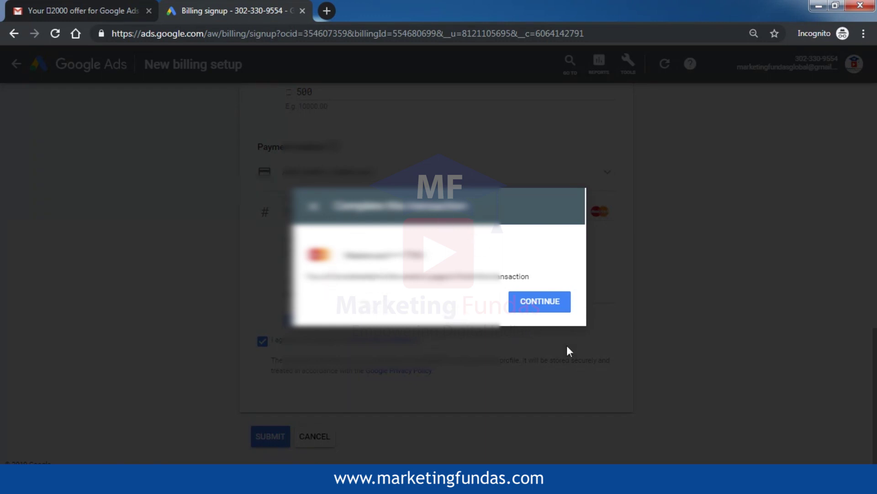
# Continue to HDFC NetSafe authentication for the Rs. 500.00 charge, then close that window.
pyautogui.click(542, 304)
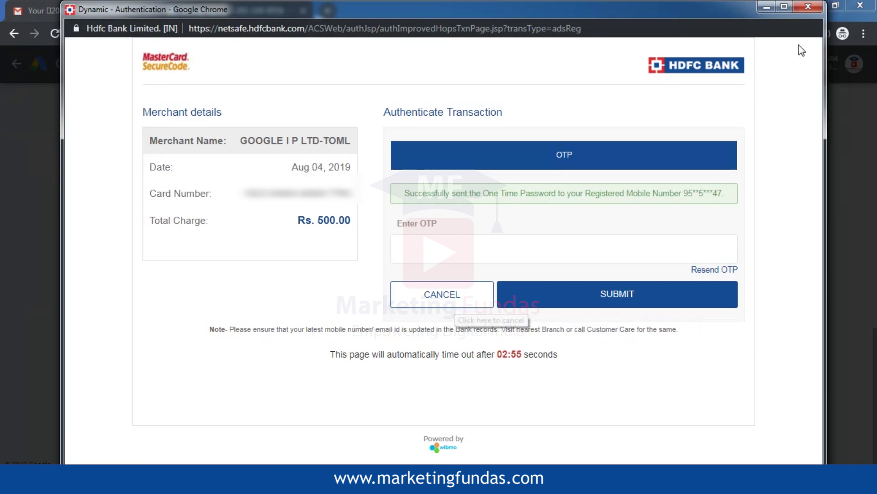
pyautogui.click(806, 8)
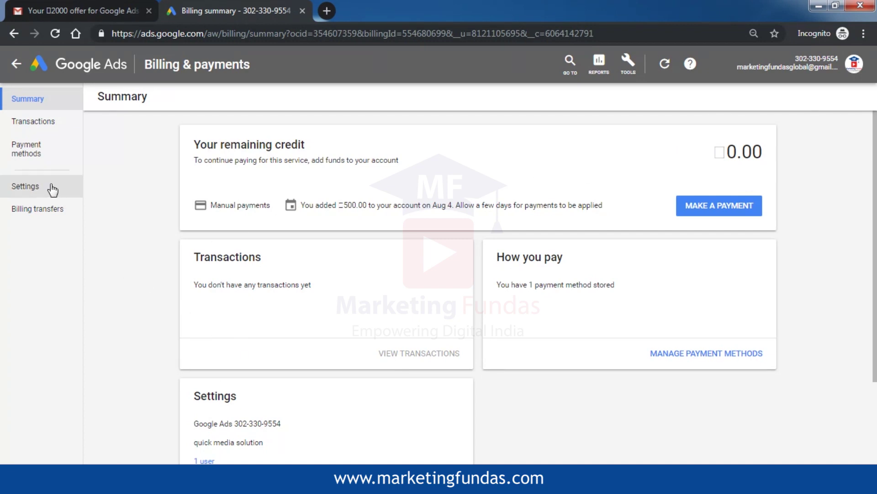
# Go to billing Settings and open Manage promotional codes.
pyautogui.click(28, 186)
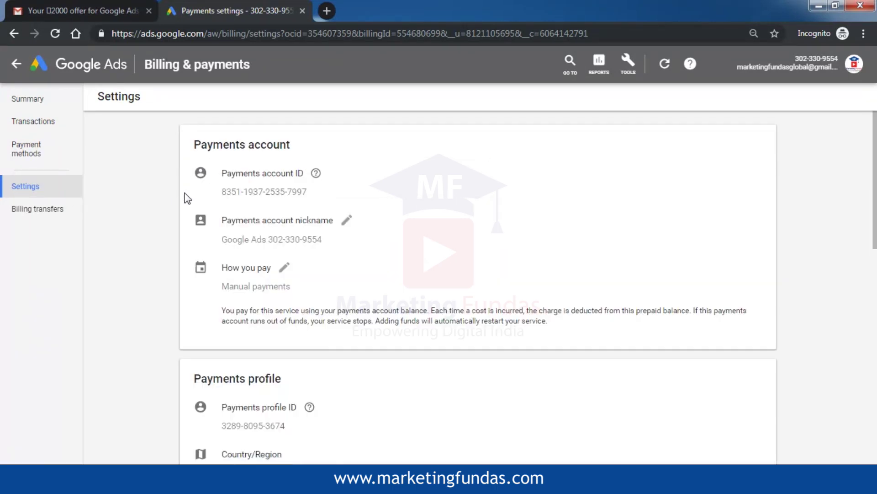
pyautogui.scroll(-8, 466, 194)
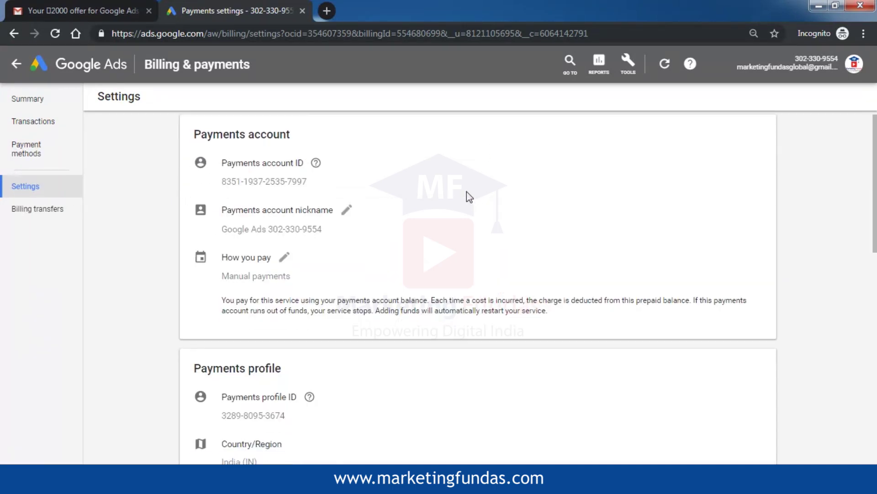
pyautogui.scroll(-4, 467, 200)
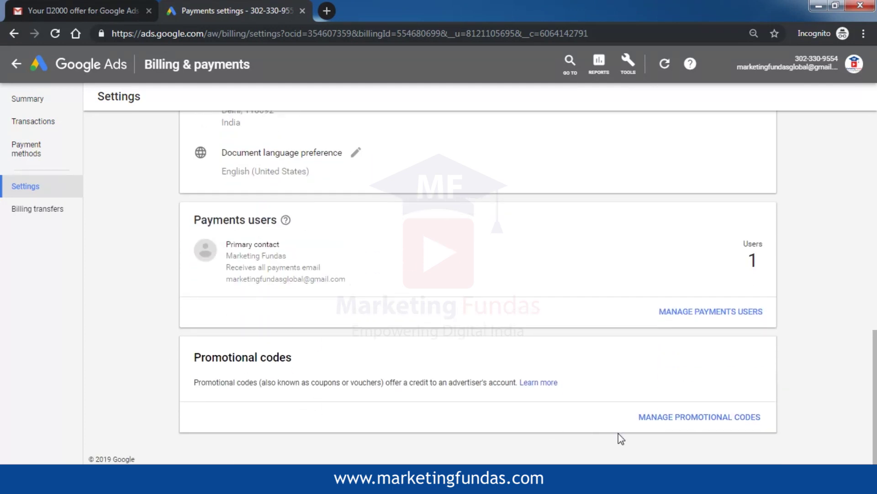
pyautogui.click(719, 418)
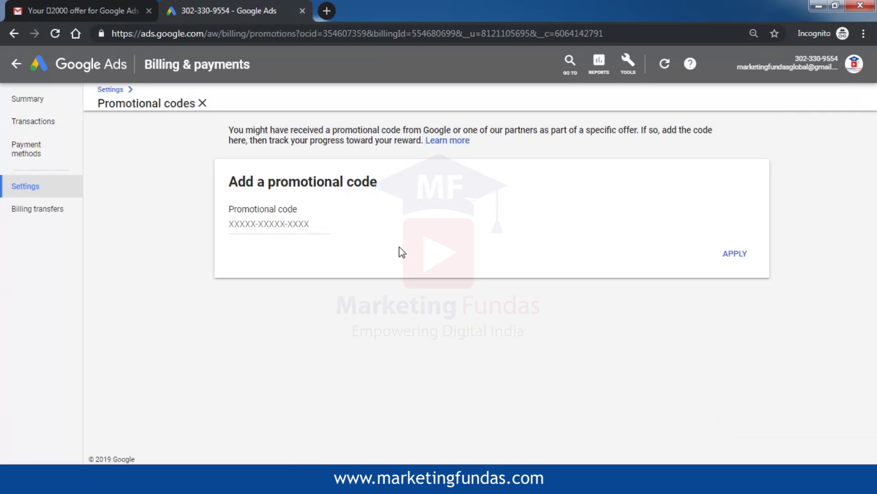
# Paste the promotional code into the field and apply it to the account.
pyautogui.click(305, 225)
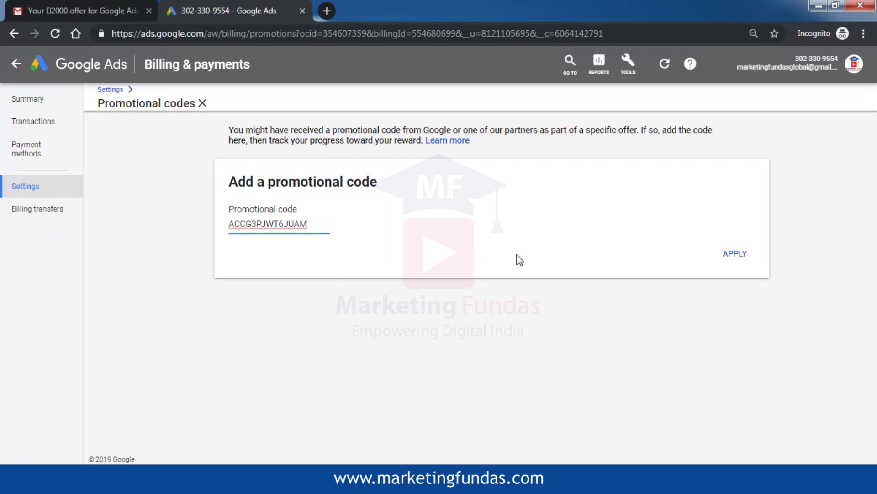
pyautogui.click(733, 258)
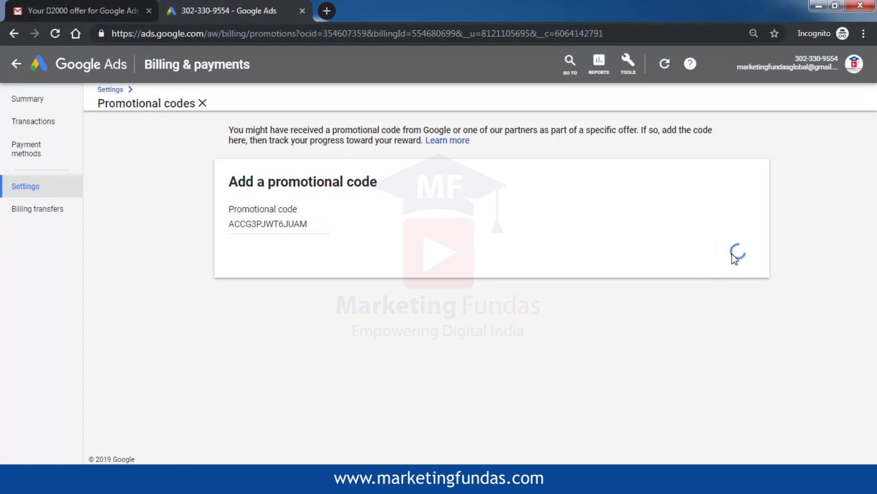